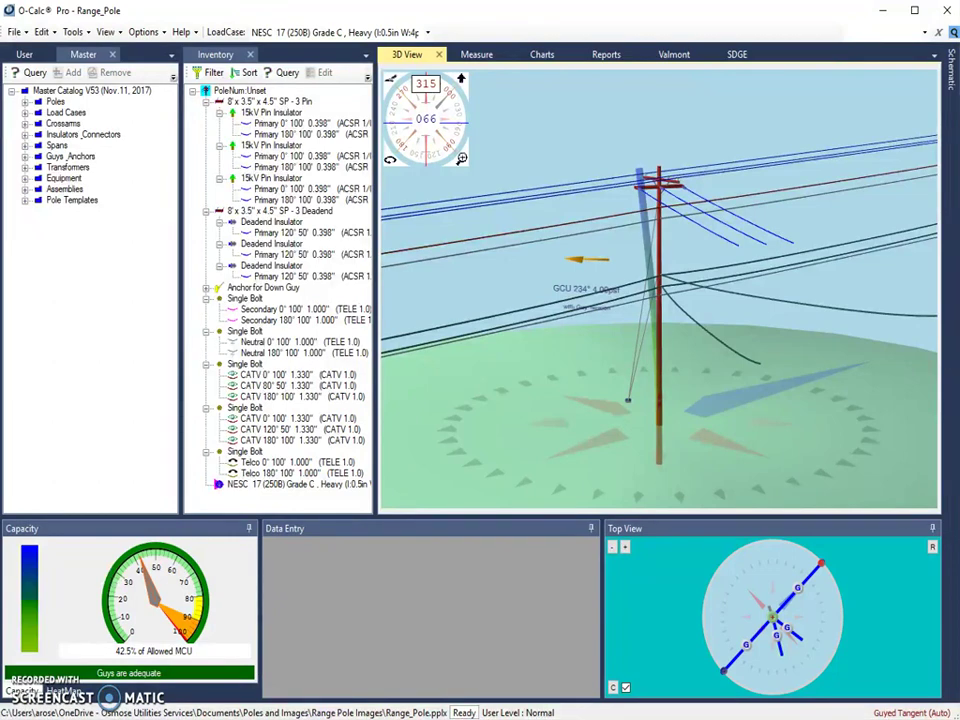
- Orbit the Range_Pole 3D model to view another side, then return to the Measure photo
{"action": "left_click_drag", "start_coordinate": [761, 418], "coordinate": [711, 428]}
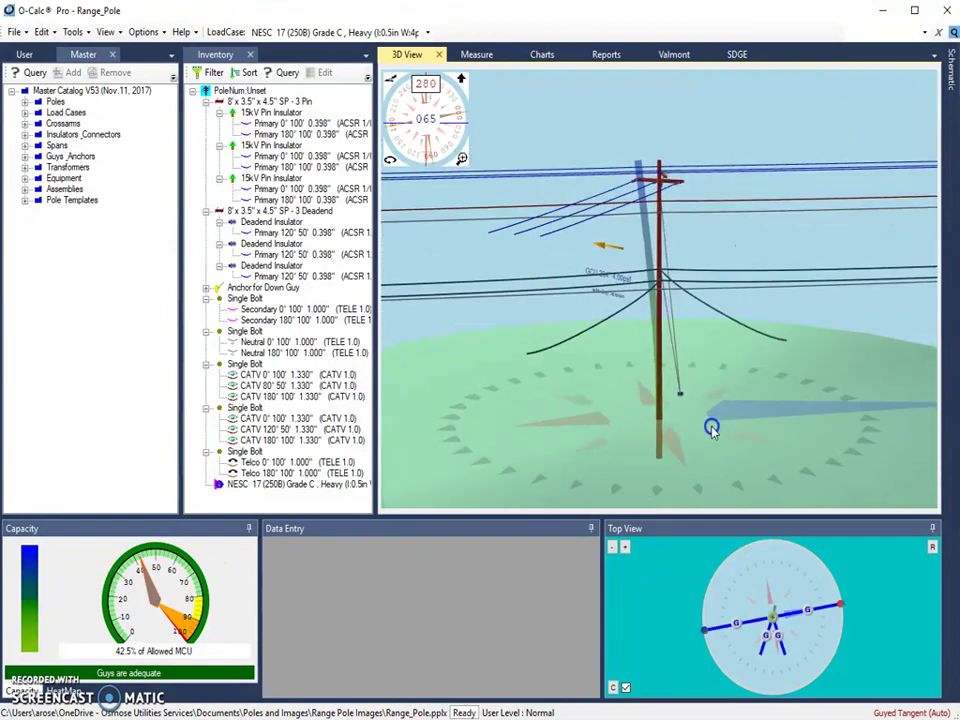
{"action": "left_click", "coordinate": [476, 54]}
- Zoom and pan photo DSCN0007.JPG onto the pole base where the yellow range pole stands
{"action": "left_click_drag", "start_coordinate": [763, 297], "coordinate": [695, 343]}
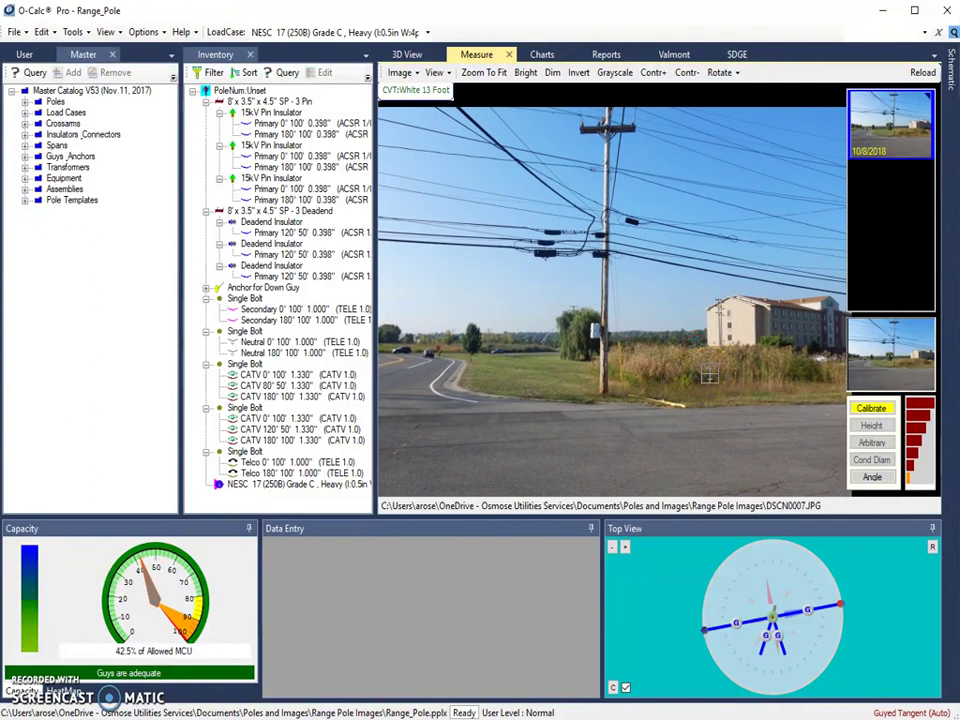
{"action": "mouse_move", "coordinate": [709, 376]}
{"action": "left_mouse_down"}
{"action": "mouse_move", "coordinate": [677, 364]}
{"action": "mouse_move", "coordinate": [621, 369]}
{"action": "mouse_move", "coordinate": [588, 292]}
{"action": "mouse_move", "coordinate": [613, 289]}
{"action": "left_mouse_up"}
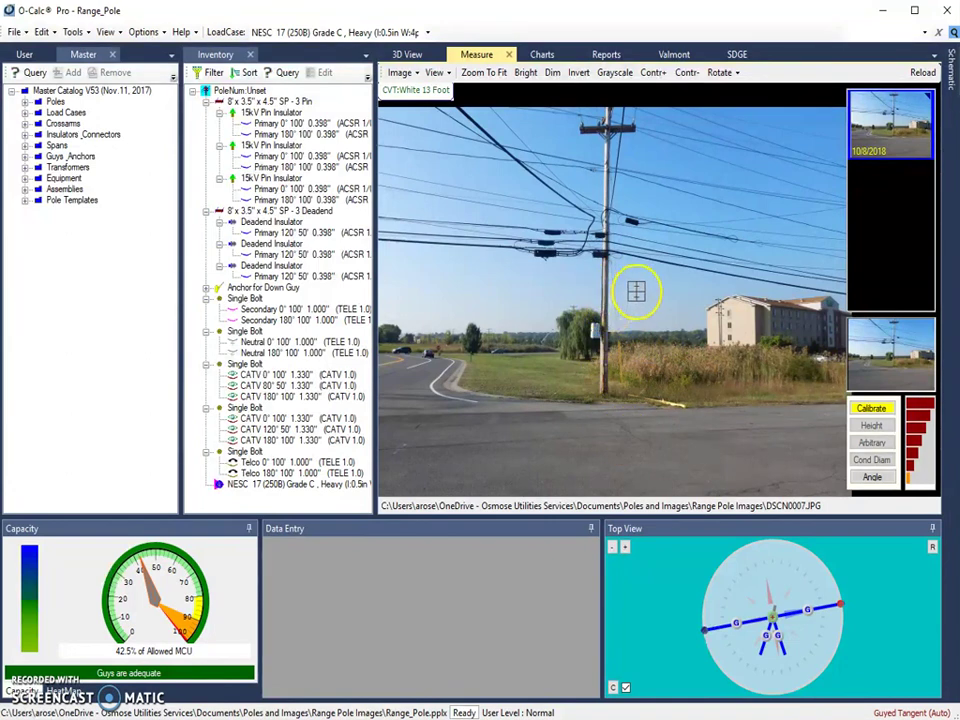
{"action": "scroll", "coordinate": [632, 326], "scroll_direction": "up", "scroll_amount": 1}
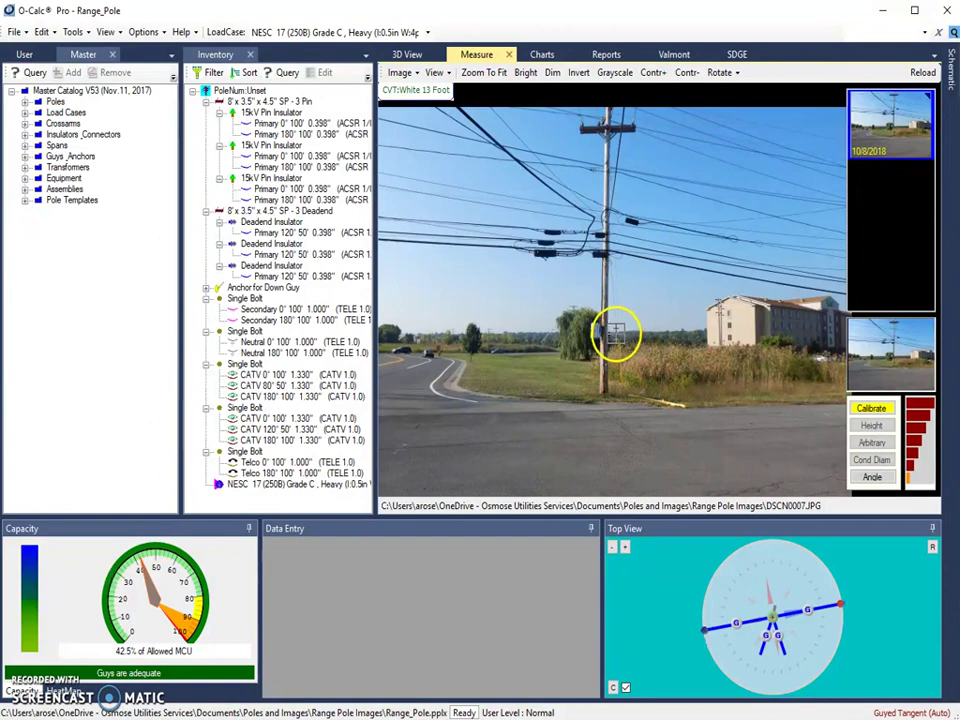
{"action": "scroll", "coordinate": [620, 344], "scroll_direction": "up", "scroll_amount": 4}
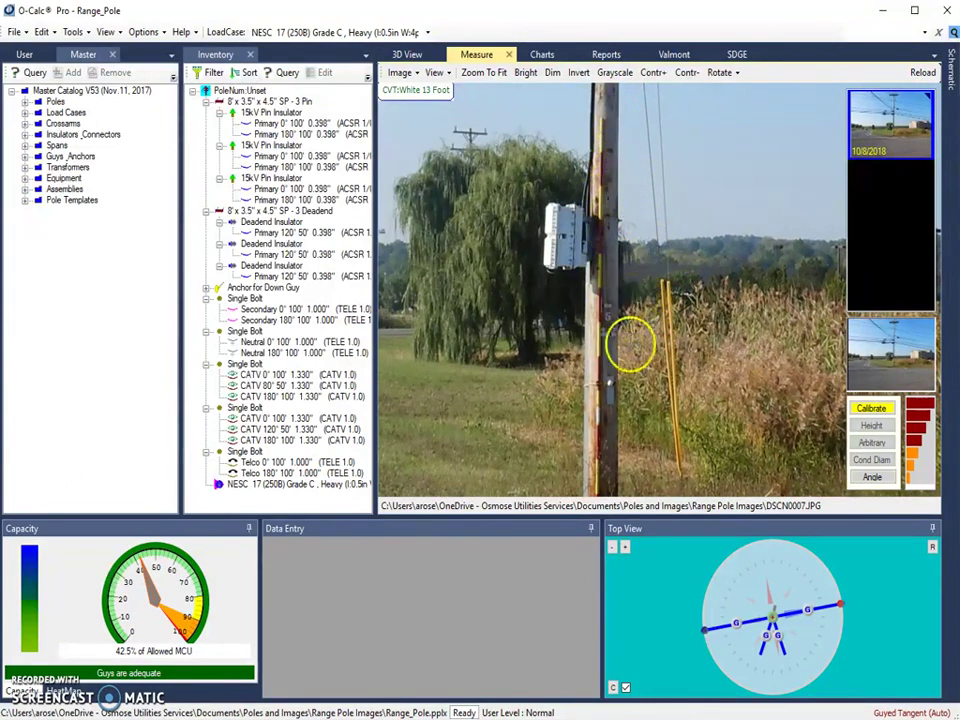
{"action": "left_click_drag", "start_coordinate": [636, 375], "coordinate": [632, 225]}
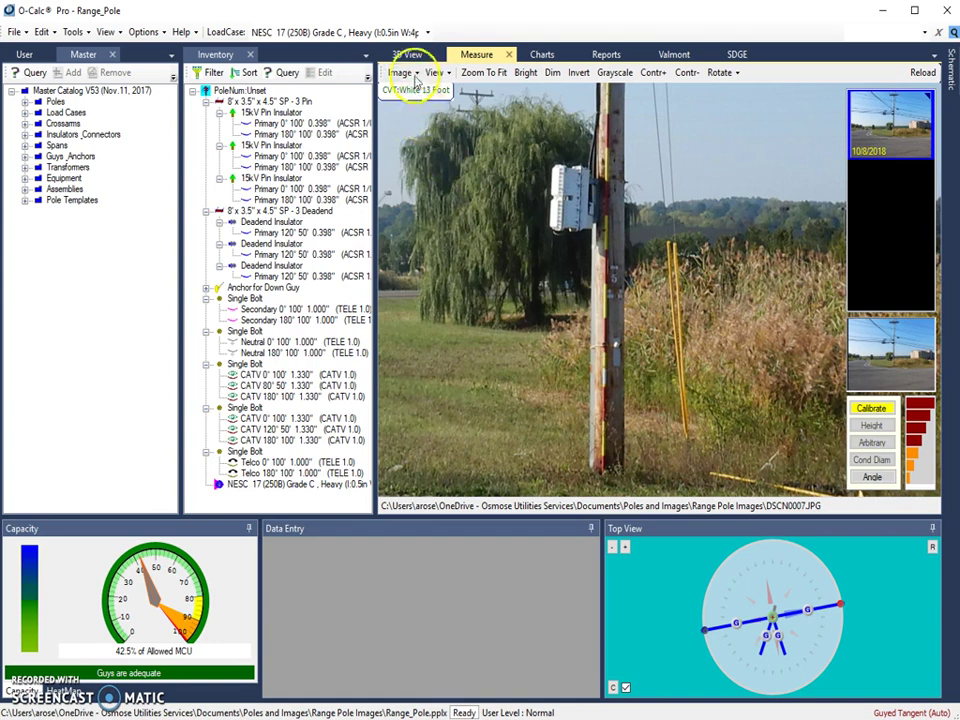
{"action": "left_click", "coordinate": [415, 76]}
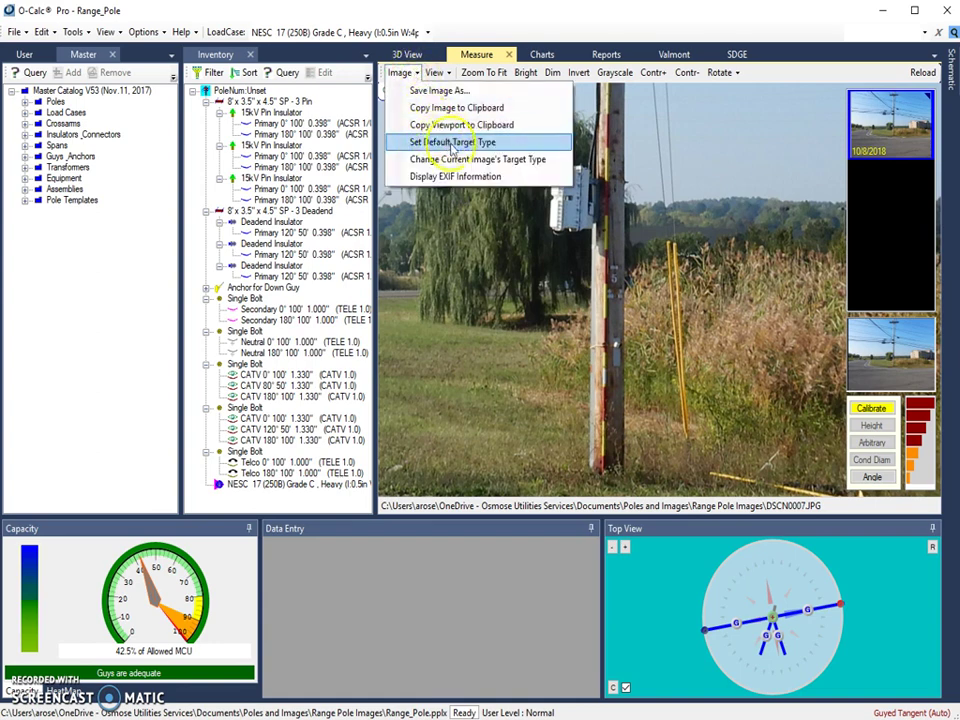
- Change the photo's target type to Range Pole and select the 12 ft Range Pole
{"action": "left_click", "coordinate": [511, 166]}
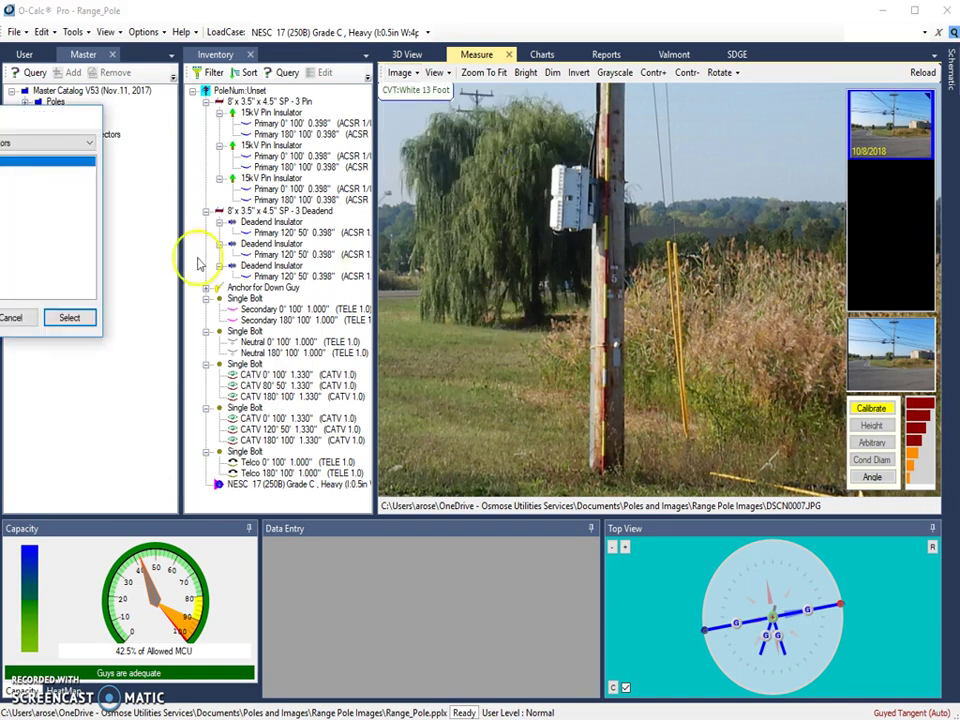
{"action": "left_click_drag", "start_coordinate": [2, 120], "coordinate": [396, 251]}
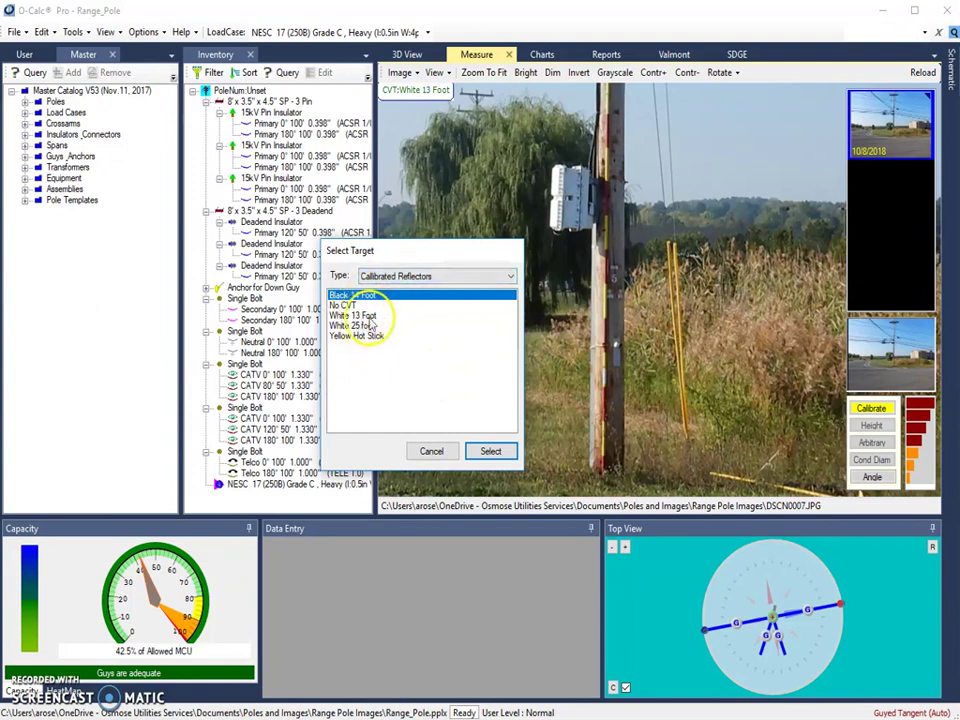
{"action": "left_click", "coordinate": [442, 275]}
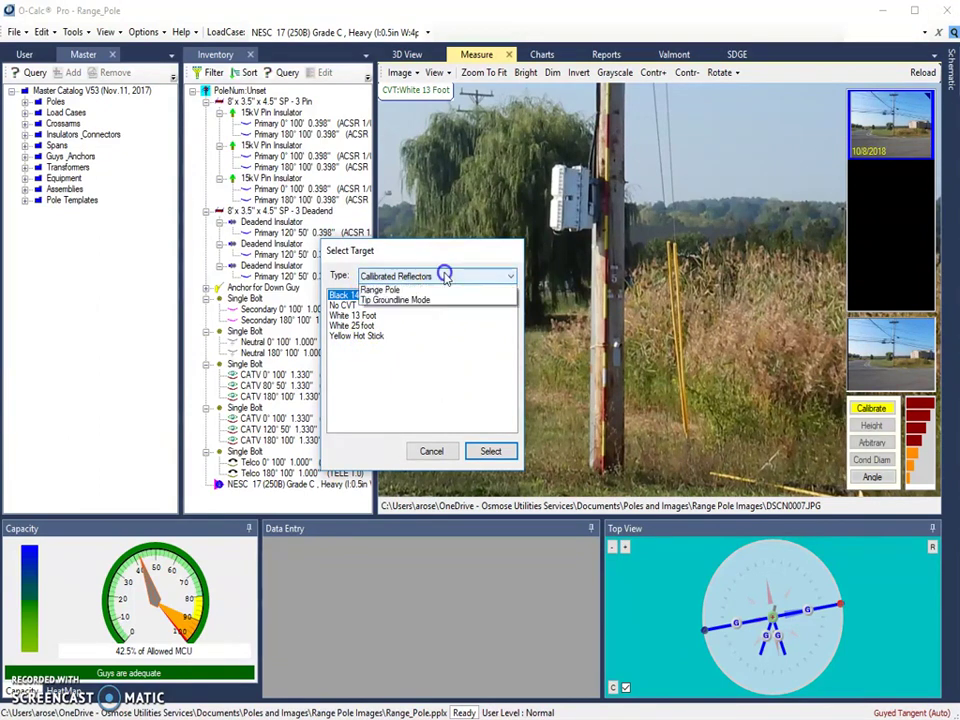
{"action": "left_click", "coordinate": [446, 300]}
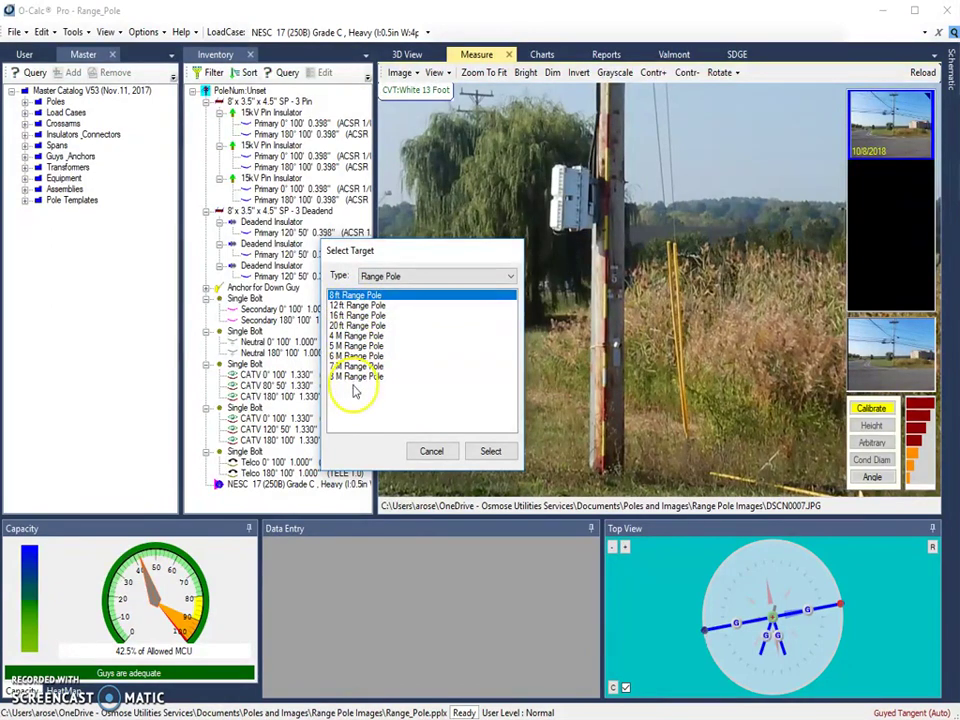
{"action": "left_click", "coordinate": [357, 305]}
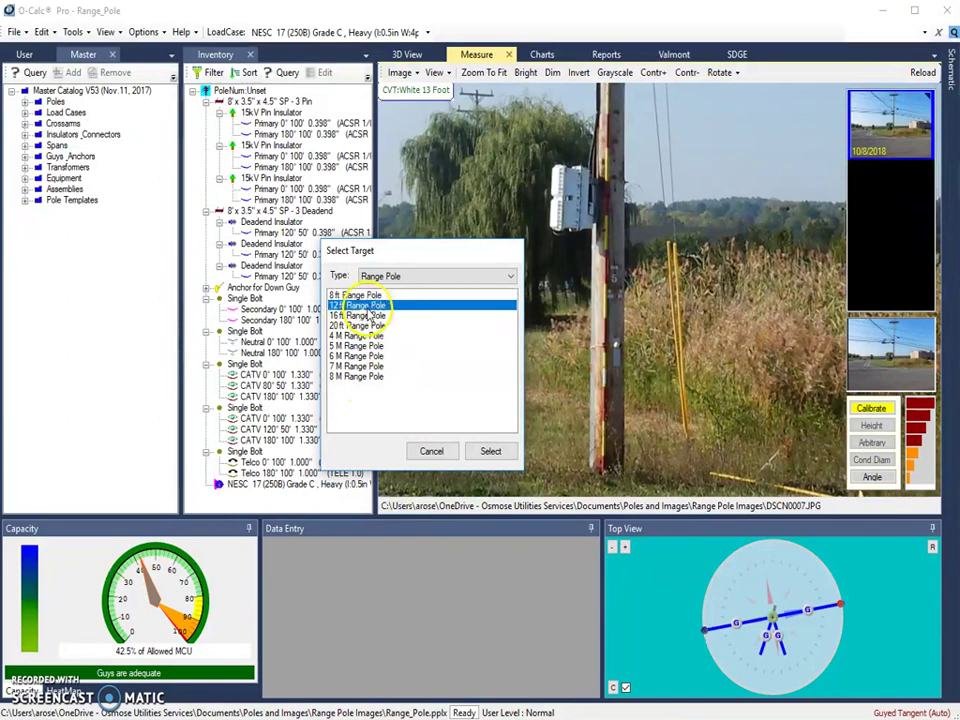
{"action": "left_click", "coordinate": [481, 453]}
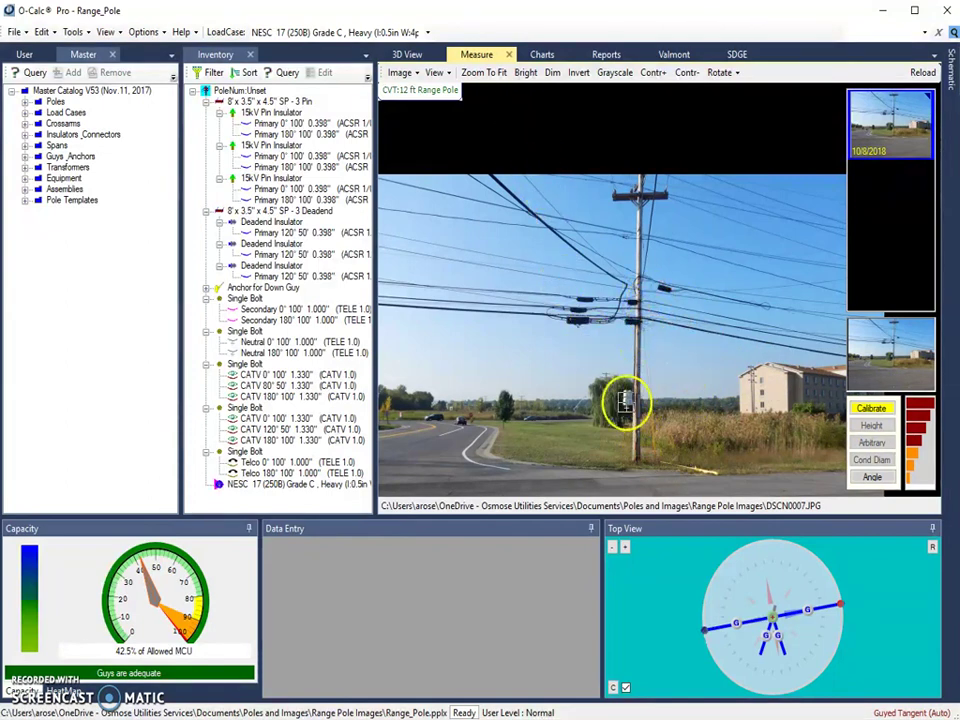
- Zoom in and pan until the range pole's bottom at the pole base fills the view
{"action": "scroll", "coordinate": [633, 459], "scroll_direction": "up", "scroll_amount": 2}
{"action": "scroll", "coordinate": [633, 459], "scroll_direction": "up", "scroll_amount": 5}
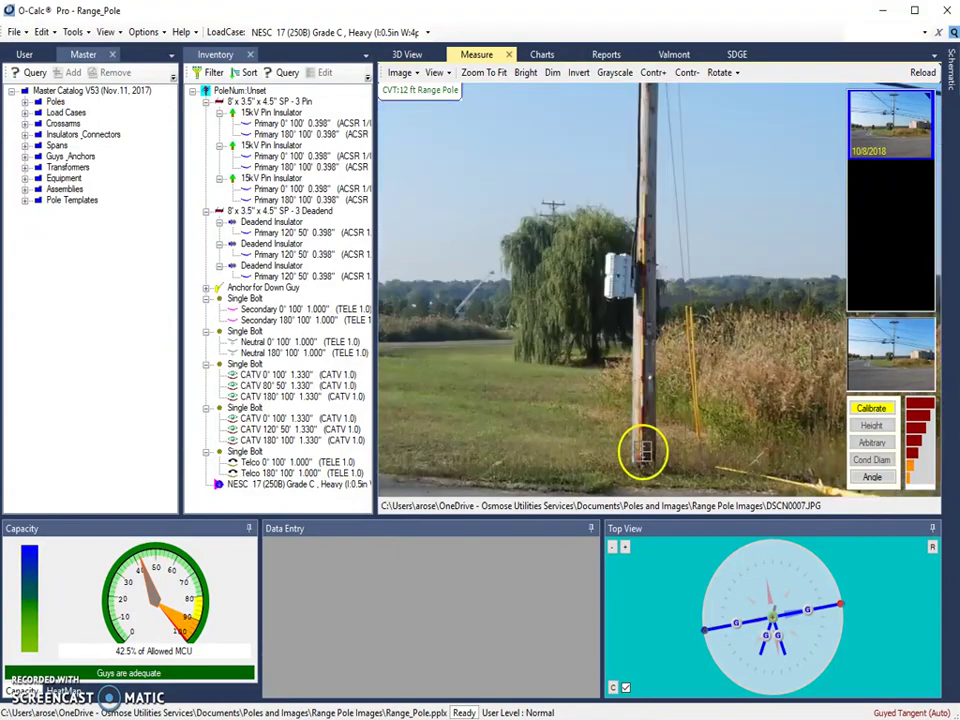
{"action": "left_click_drag", "start_coordinate": [643, 454], "coordinate": [628, 371]}
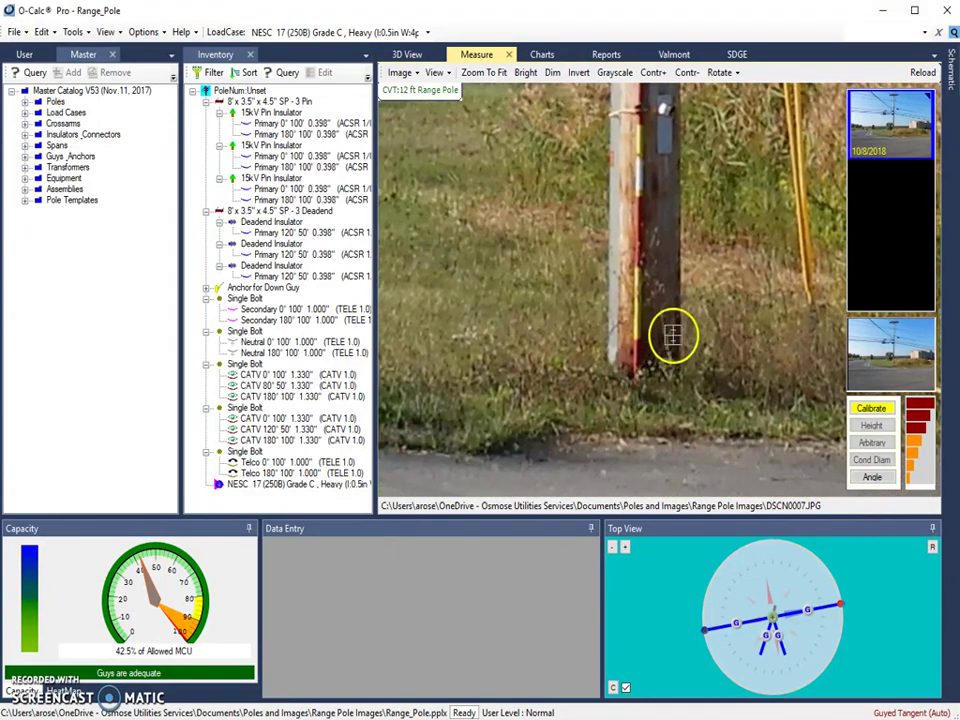
{"action": "scroll", "coordinate": [666, 336], "scroll_direction": "up", "scroll_amount": 2}
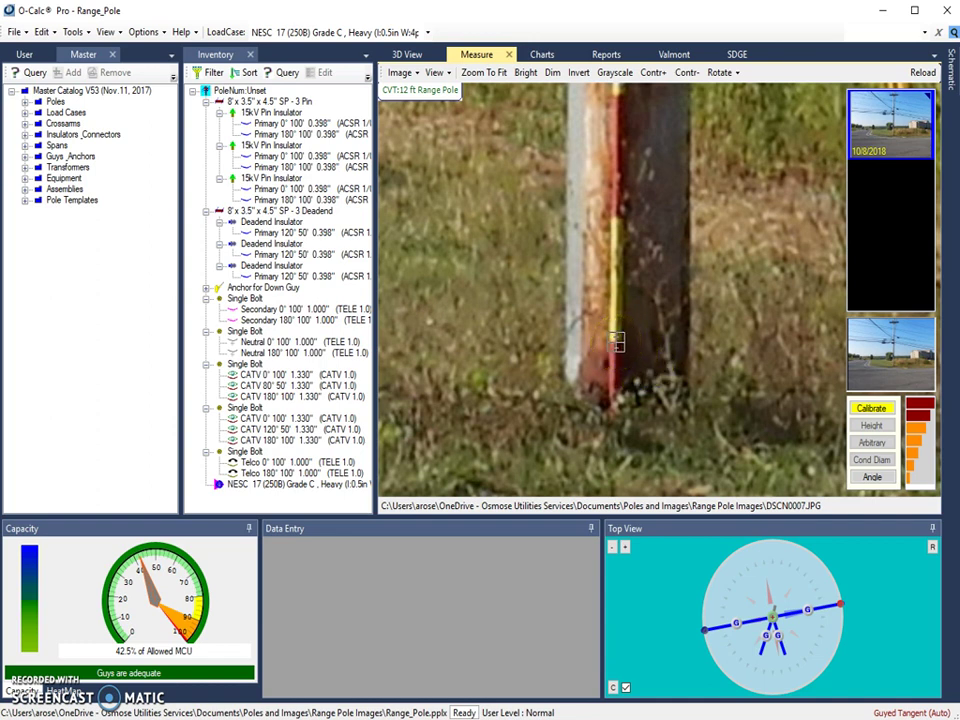
- Draw the calibration line from the range pole's base to its top, then activate Height measuring
{"action": "mouse_move", "coordinate": [617, 341]}
{"action": "left_mouse_down"}
{"action": "mouse_move", "coordinate": [714, 394]}
{"action": "mouse_move", "coordinate": [636, 336]}
{"action": "mouse_move", "coordinate": [613, 289]}
{"action": "mouse_move", "coordinate": [610, 354]}
{"action": "mouse_move", "coordinate": [613, 341]}
{"action": "left_mouse_up"}
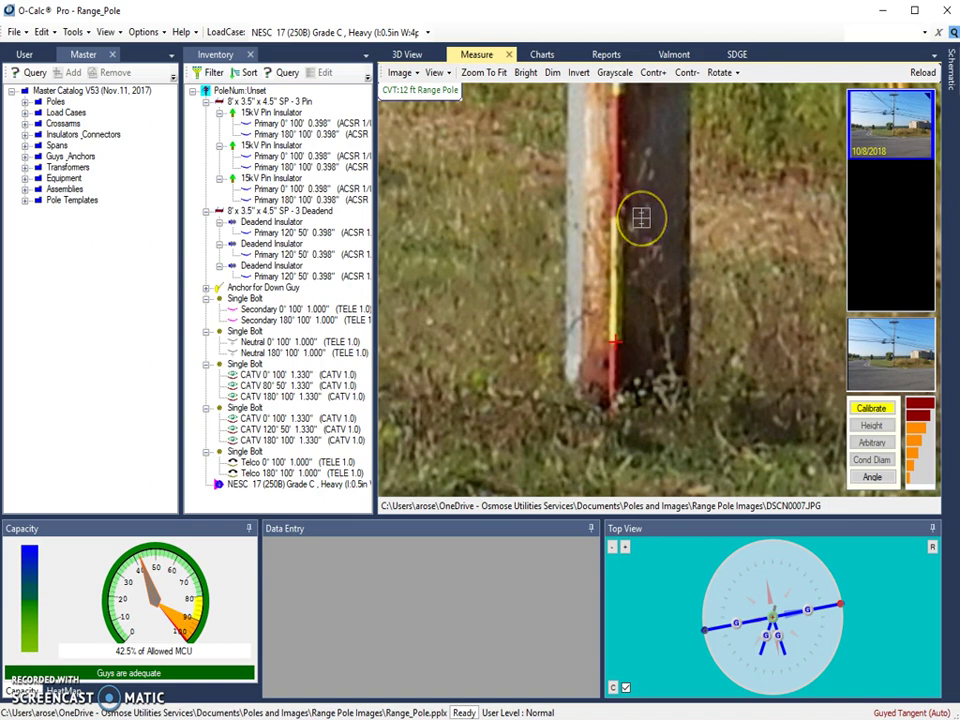
{"action": "mouse_move", "coordinate": [641, 217]}
{"action": "left_mouse_down"}
{"action": "mouse_move", "coordinate": [587, 223]}
{"action": "mouse_move", "coordinate": [619, 221]}
{"action": "mouse_move", "coordinate": [643, 161]}
{"action": "mouse_move", "coordinate": [632, 296]}
{"action": "mouse_move", "coordinate": [583, 253]}
{"action": "left_mouse_up"}
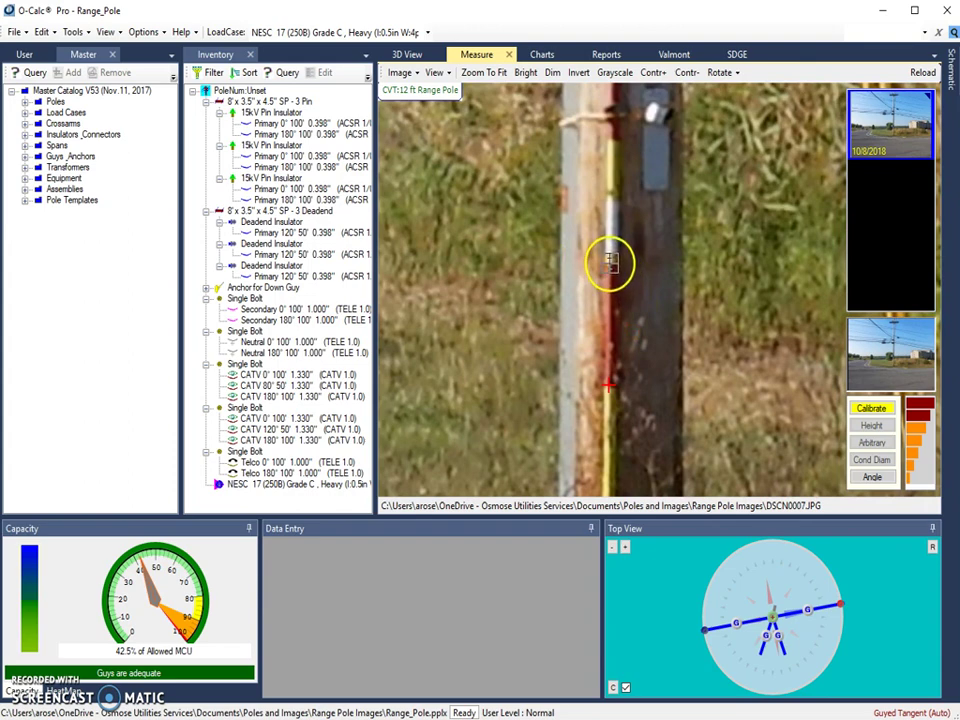
{"action": "left_click_drag", "start_coordinate": [610, 262], "coordinate": [590, 158]}
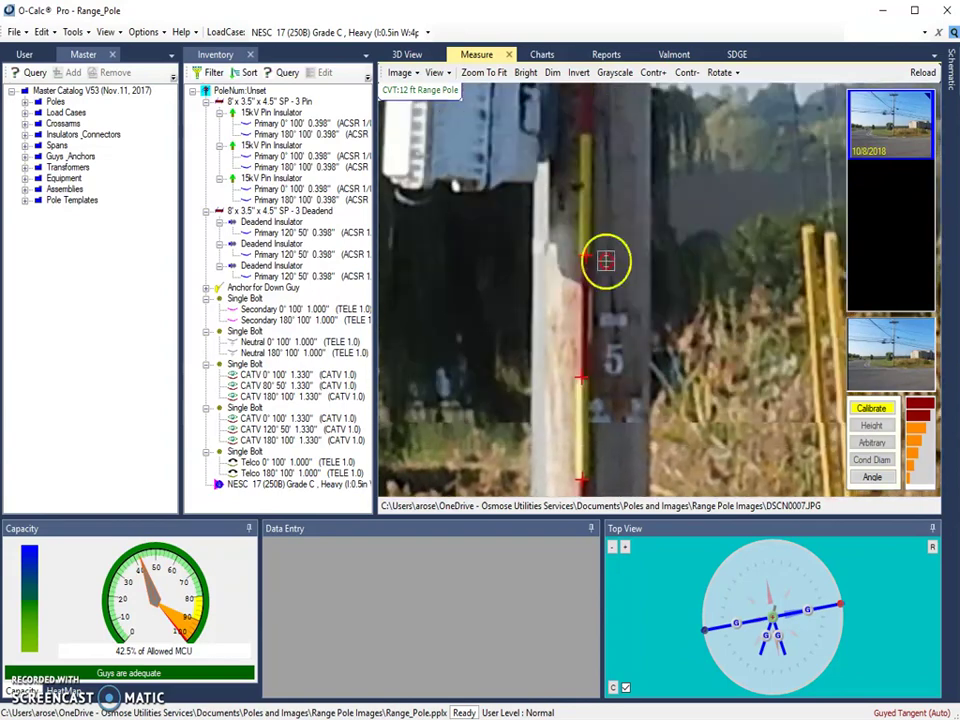
{"action": "left_click_drag", "start_coordinate": [606, 260], "coordinate": [595, 332]}
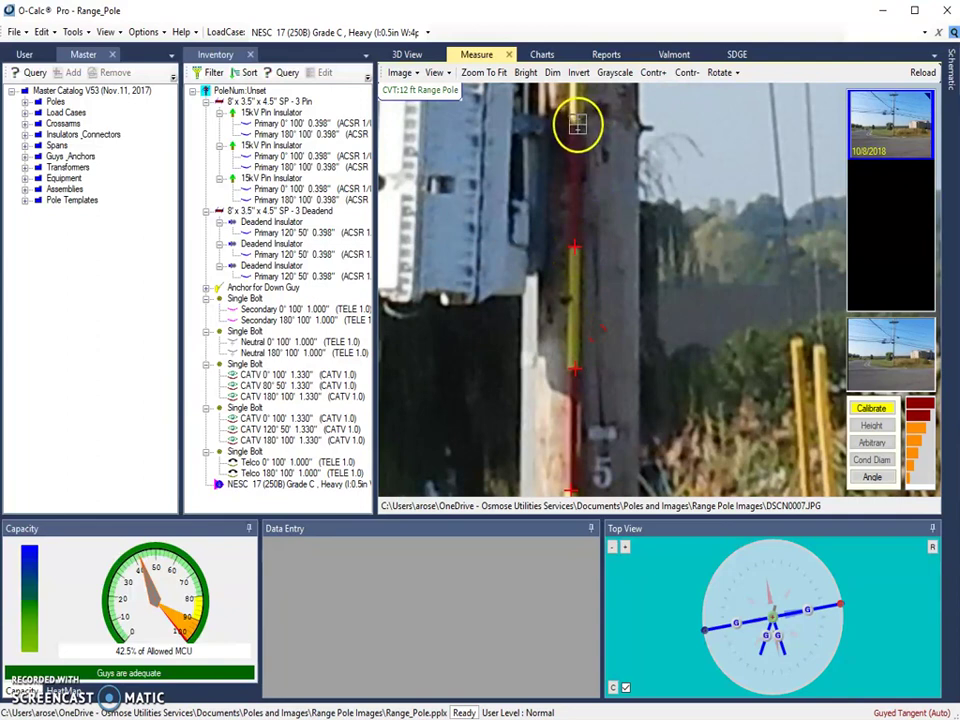
{"action": "left_click_drag", "start_coordinate": [584, 138], "coordinate": [582, 296]}
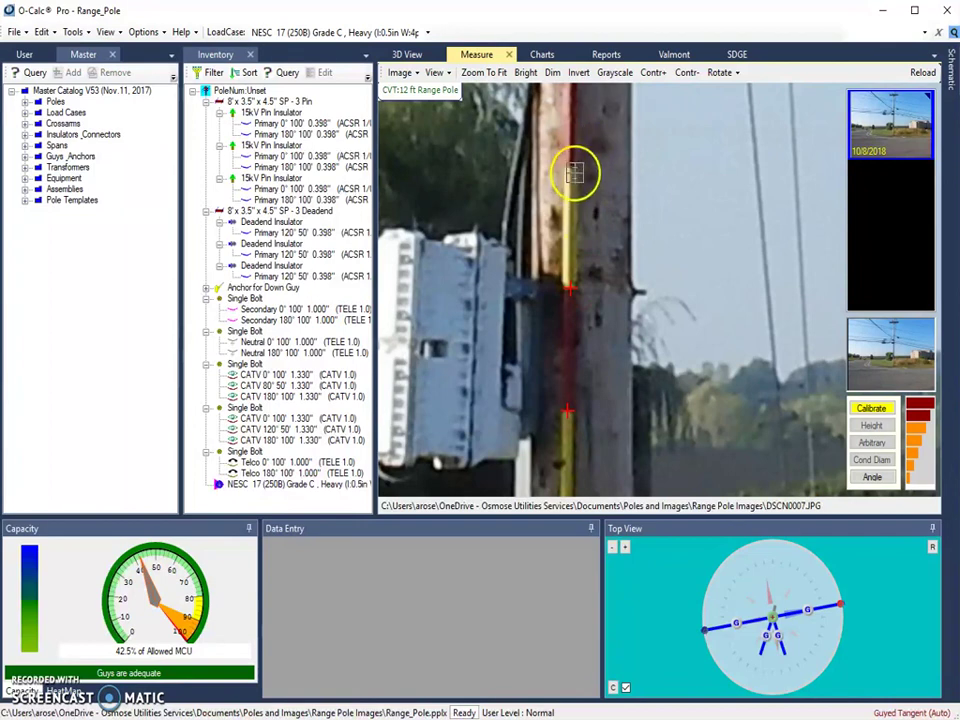
{"action": "left_click", "coordinate": [626, 265]}
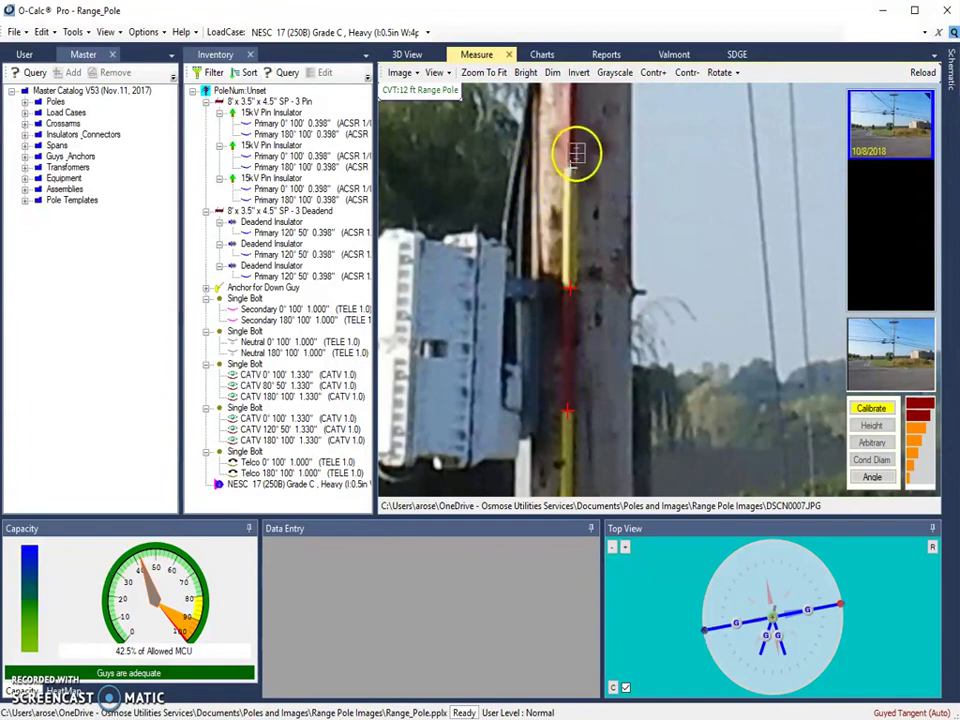
{"action": "left_click_drag", "start_coordinate": [574, 162], "coordinate": [556, 334]}
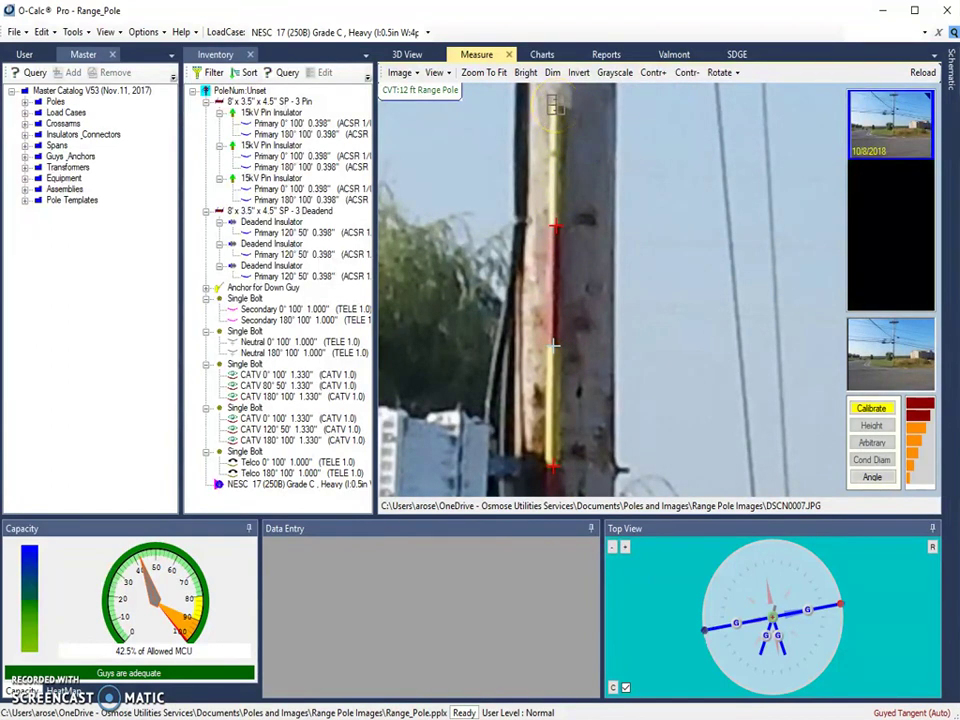
{"action": "left_click", "coordinate": [554, 104]}
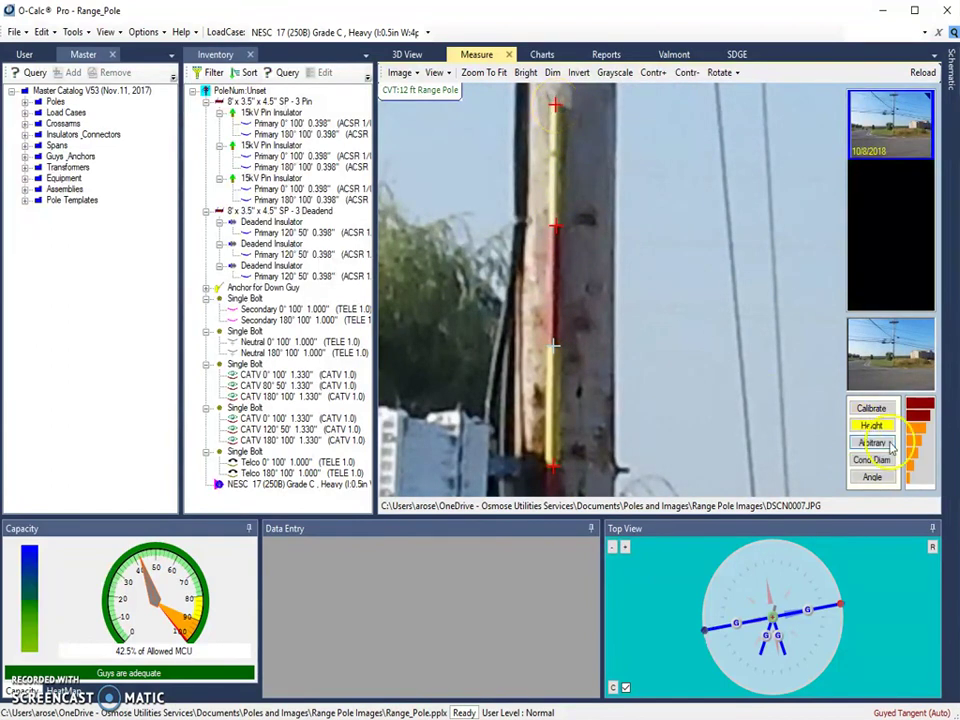
{"action": "left_click", "coordinate": [874, 410]}
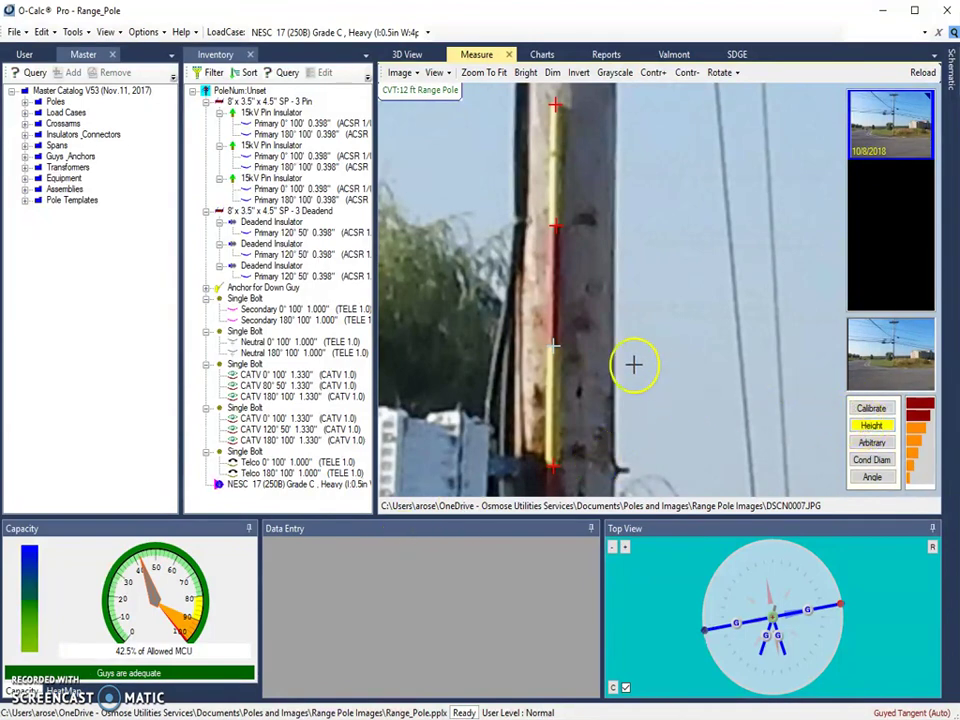
- Measure the crossarm and add its 418.01 in (34.83 ft) height label to the photo
{"action": "scroll", "coordinate": [597, 332], "scroll_direction": "down", "scroll_amount": 5}
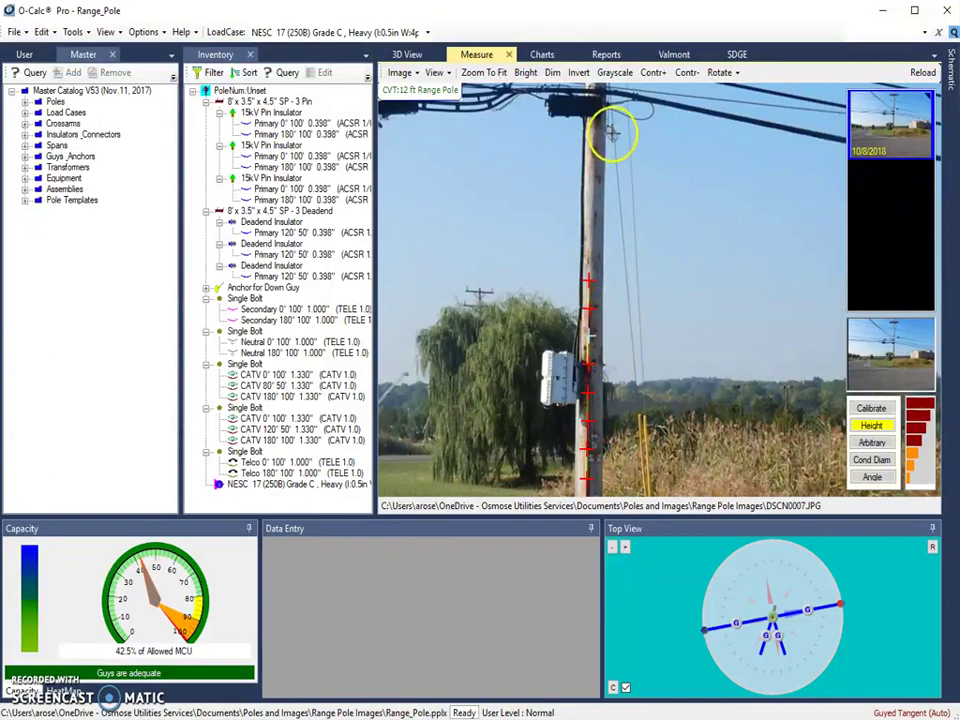
{"action": "scroll", "coordinate": [611, 200], "scroll_direction": "up", "scroll_amount": 5}
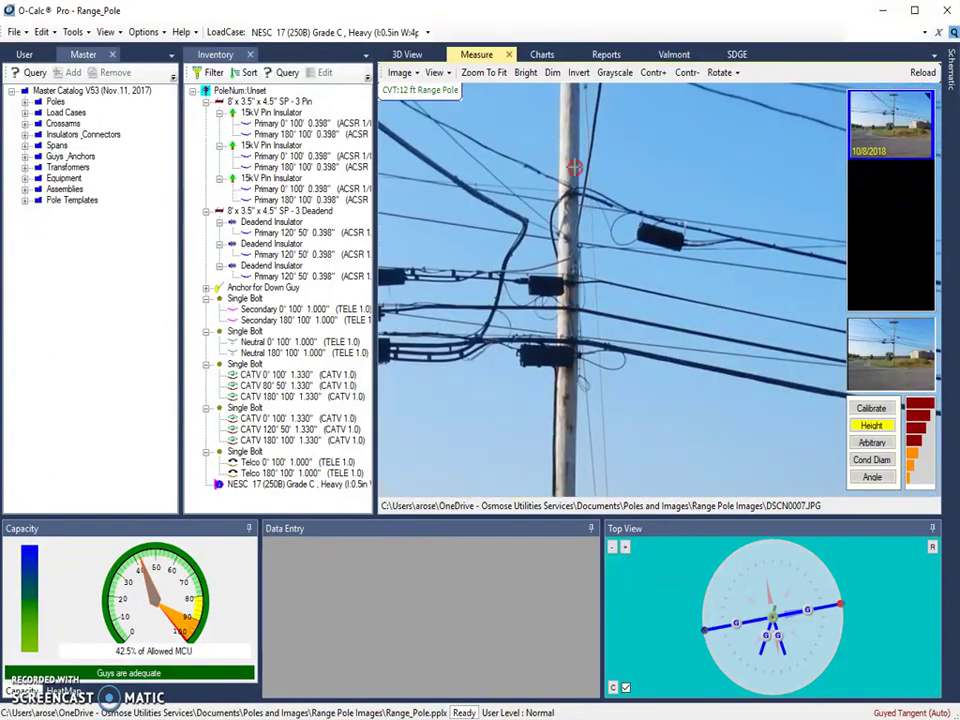
{"action": "scroll", "coordinate": [572, 165], "scroll_direction": "up", "scroll_amount": 5}
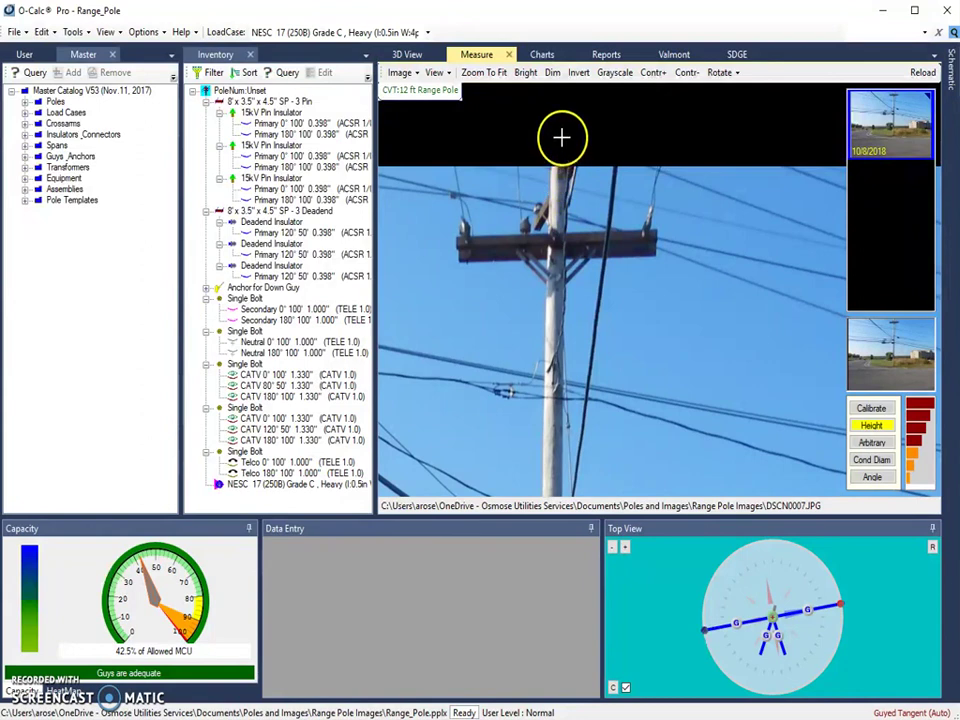
{"action": "left_click", "coordinate": [554, 242]}
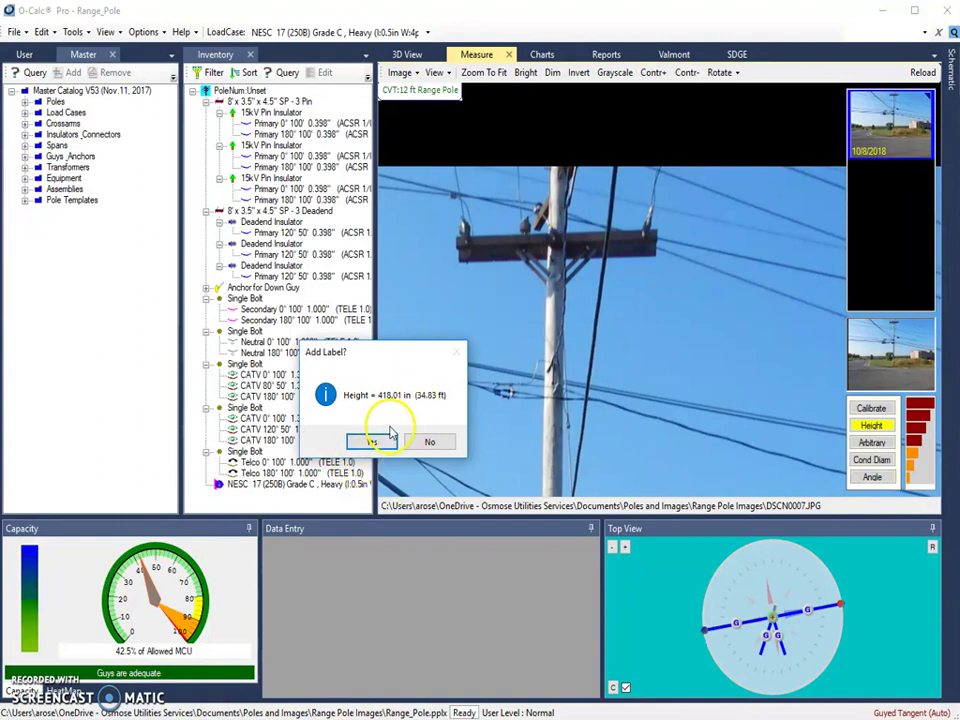
{"action": "left_click", "coordinate": [389, 448]}
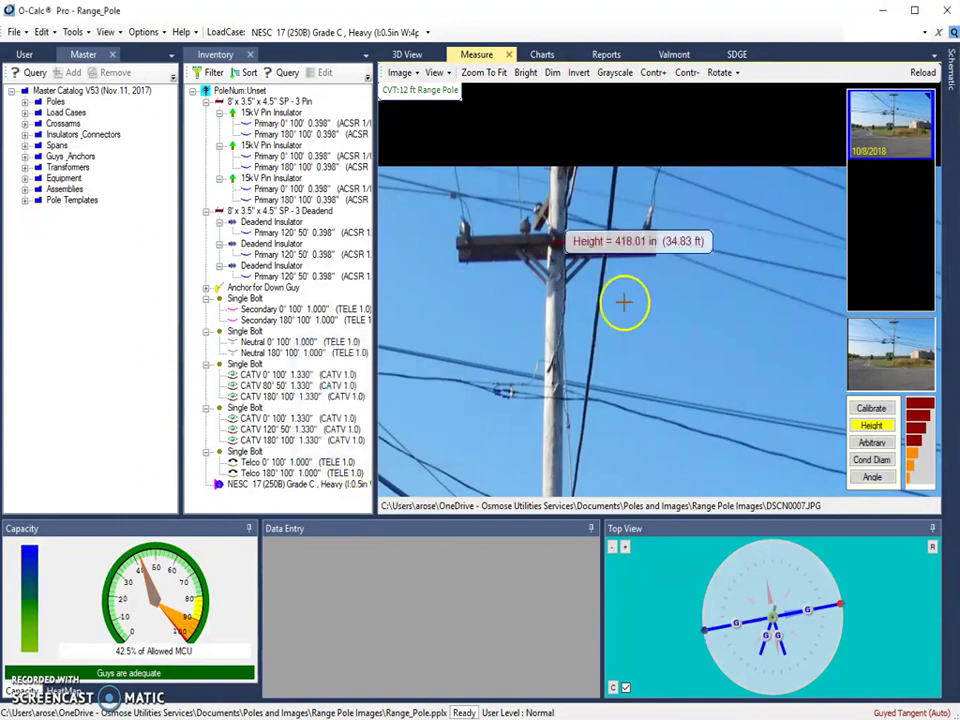
{"action": "scroll", "coordinate": [553, 386], "scroll_direction": "up", "scroll_amount": 4}
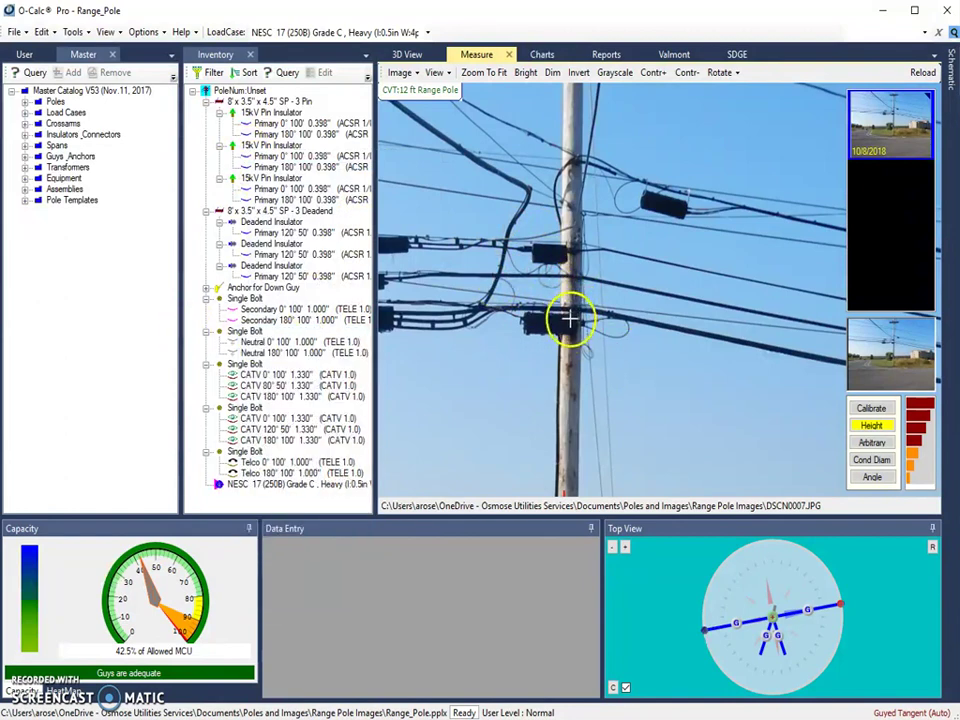
- Select the telco single bolt in 3D and apply the photo-measured height of 18.91 ft to it
{"action": "left_click", "coordinate": [408, 55]}
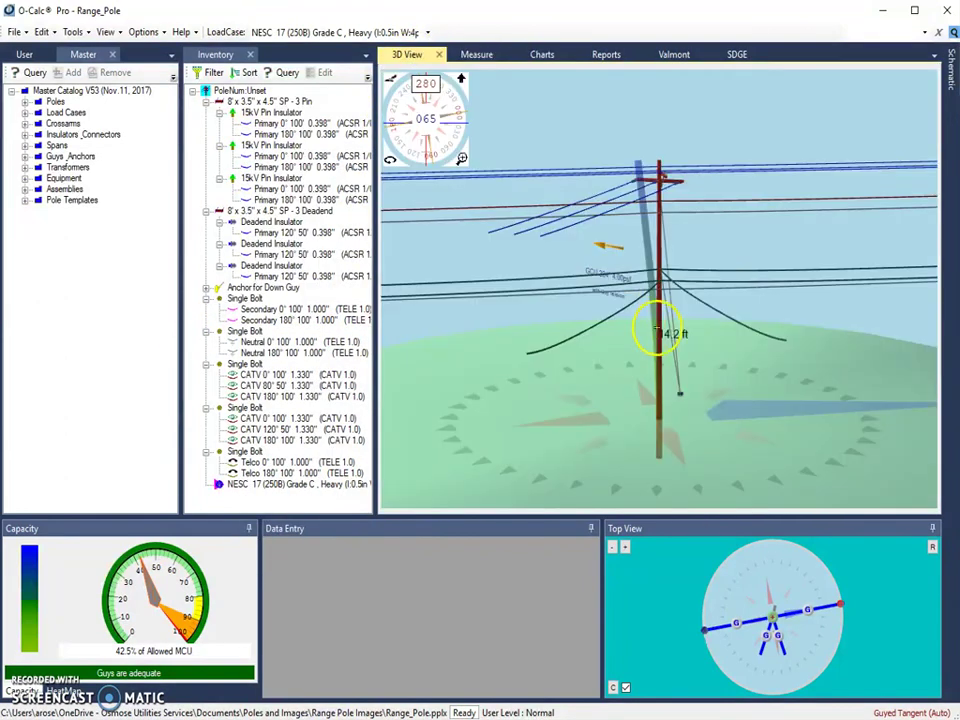
{"action": "scroll", "coordinate": [651, 292], "scroll_direction": "up", "scroll_amount": 5}
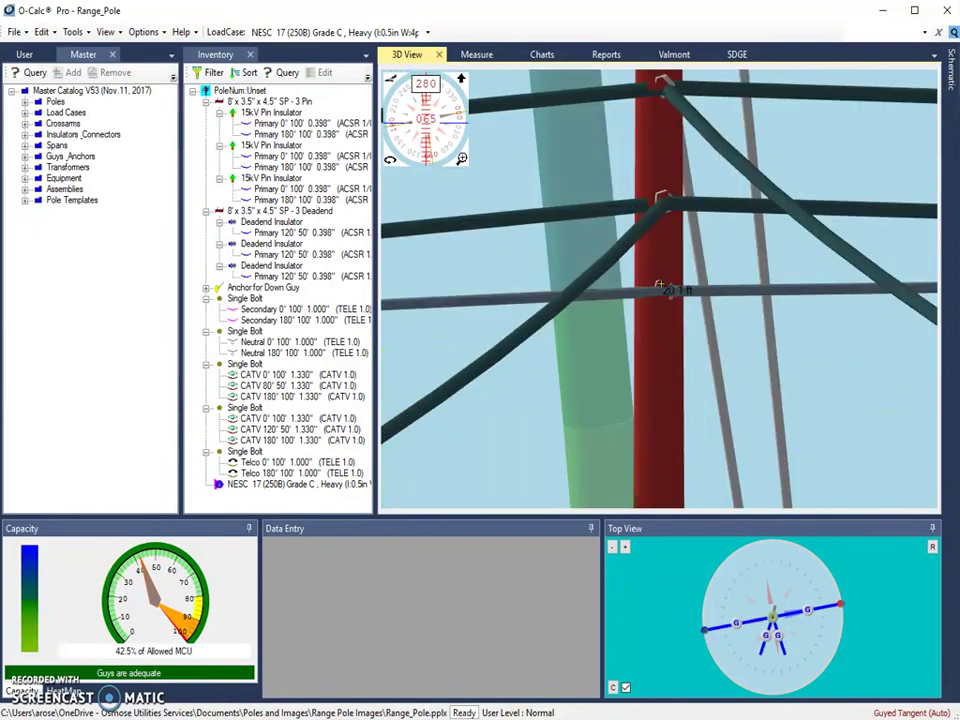
{"action": "left_click", "coordinate": [660, 288]}
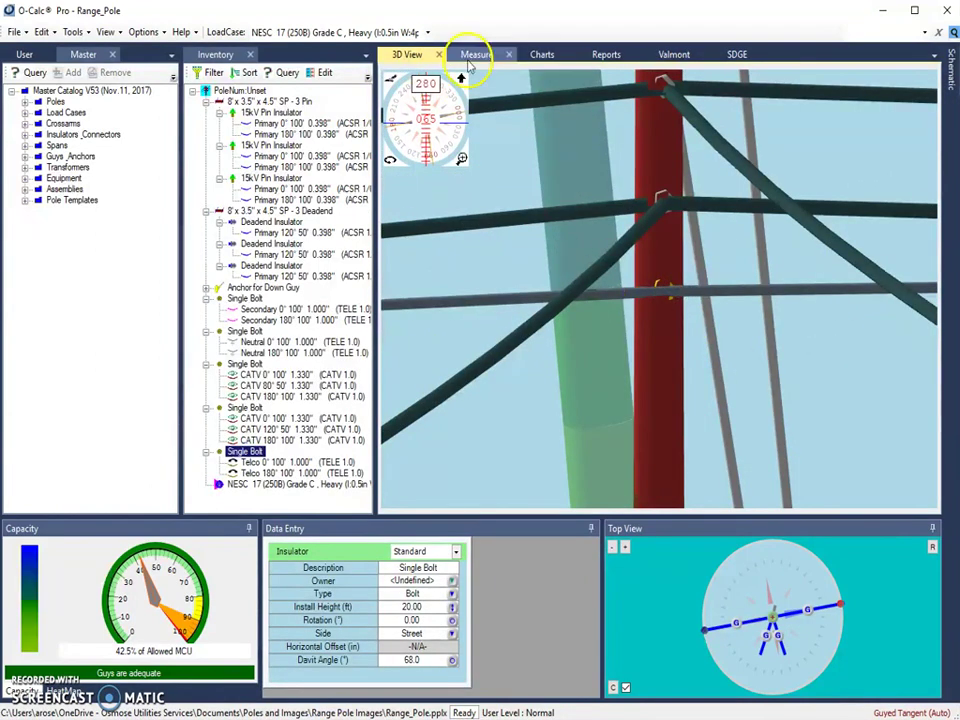
{"action": "left_click", "coordinate": [472, 54]}
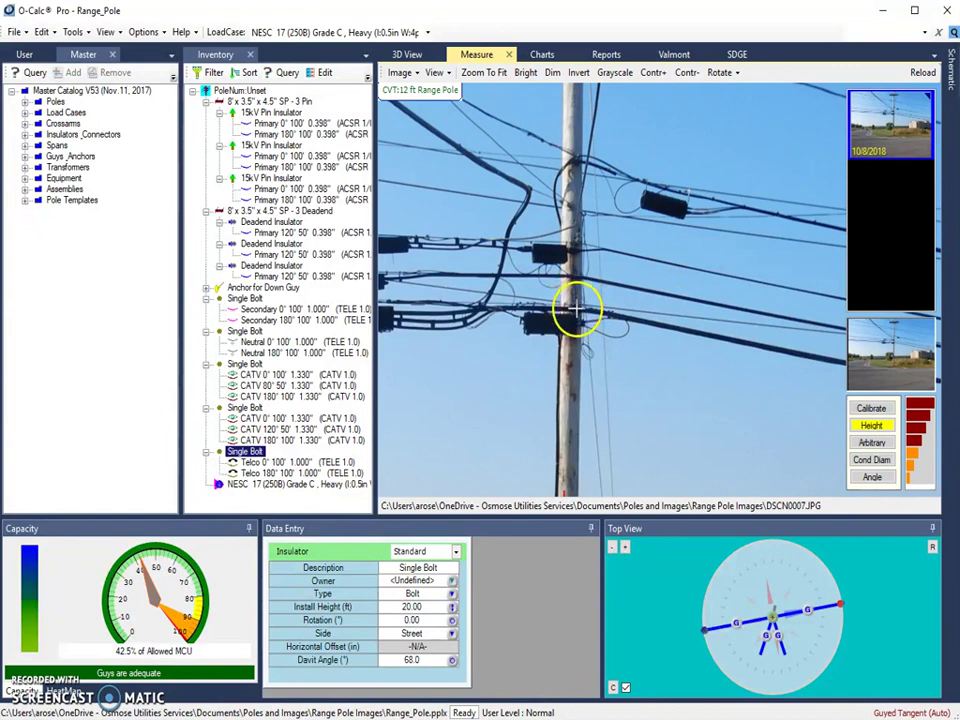
{"action": "left_click", "coordinate": [574, 304]}
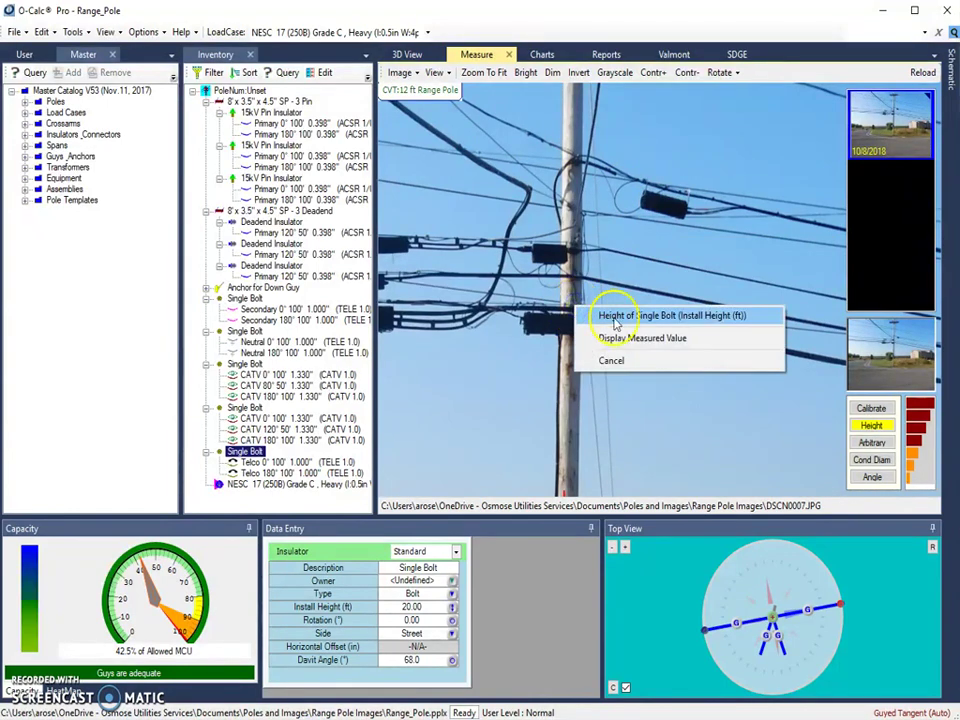
{"action": "left_click", "coordinate": [616, 316]}
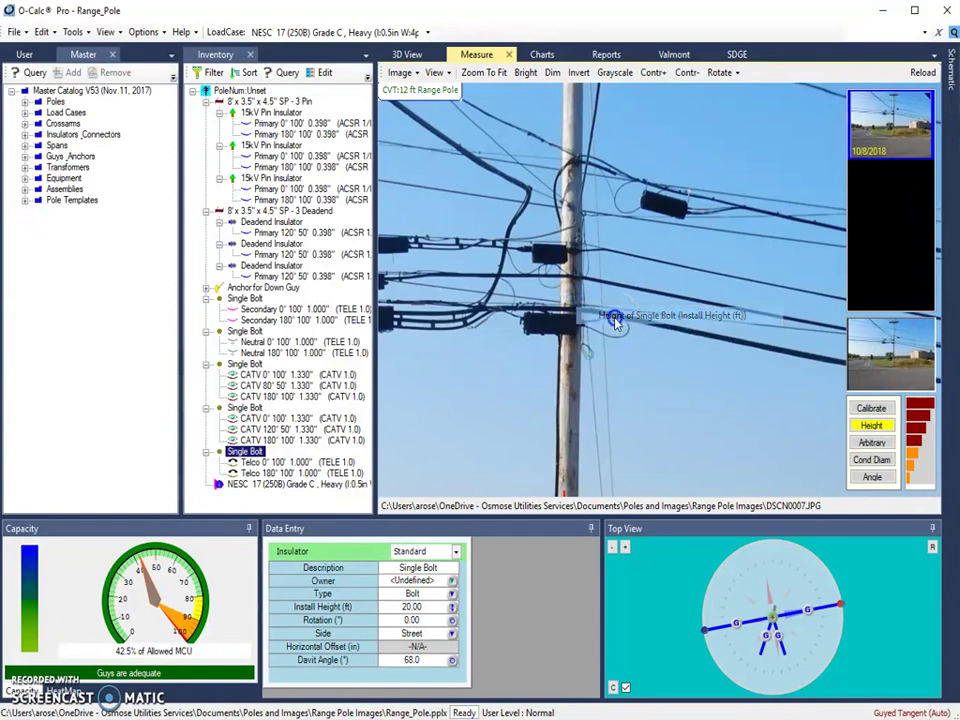
- Check the bolt's lowered position in the 3D View, then return to the photo
{"action": "left_click", "coordinate": [418, 57]}
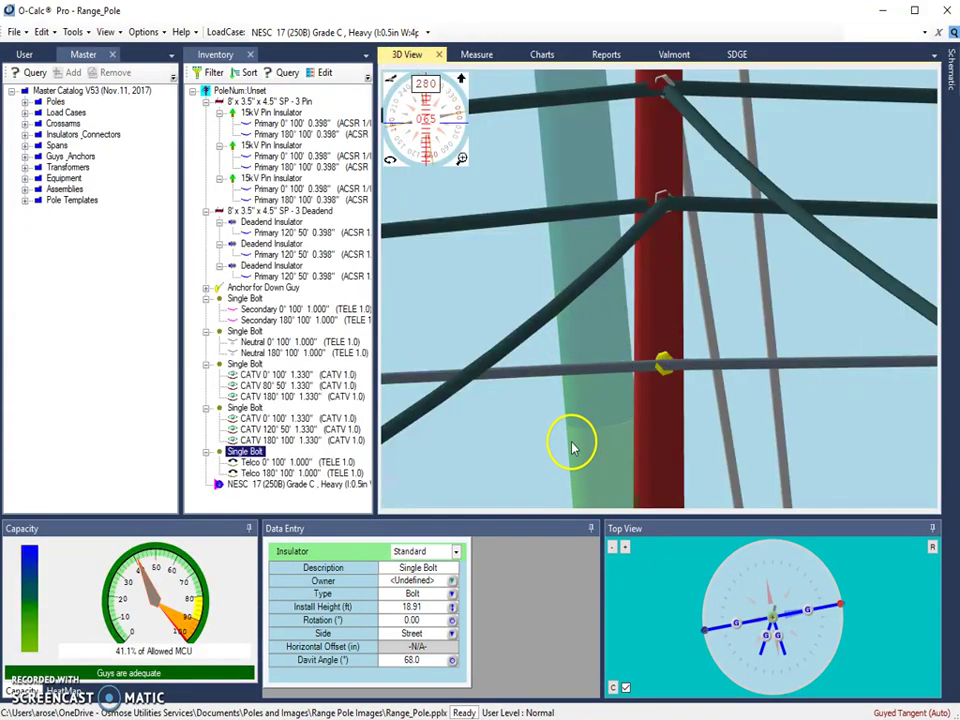
{"action": "left_click", "coordinate": [488, 53]}
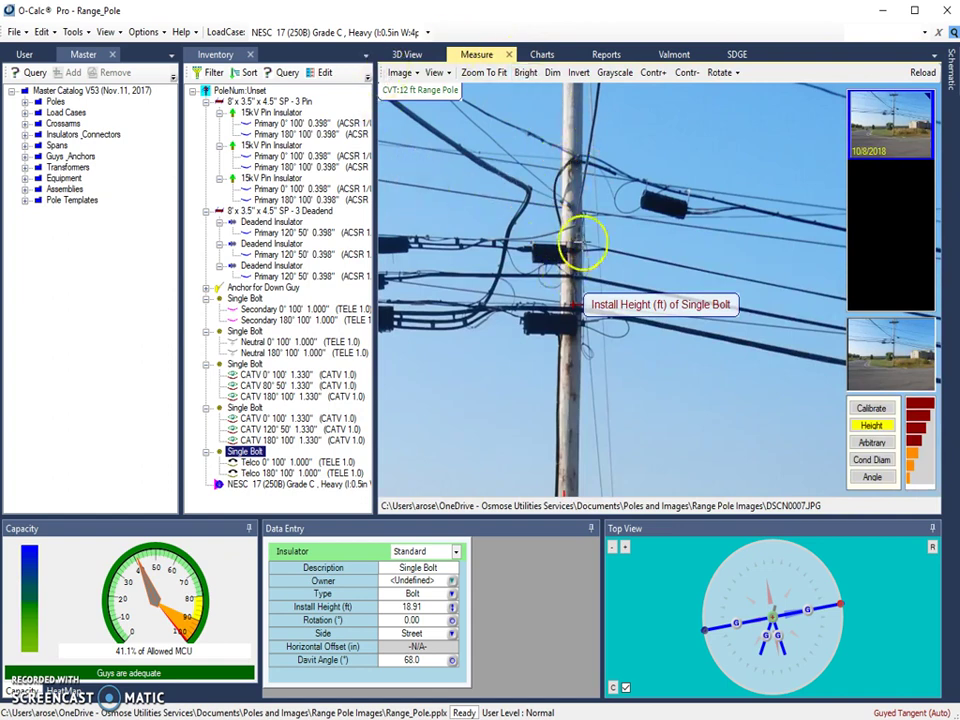
{"action": "left_click", "coordinate": [399, 73]}
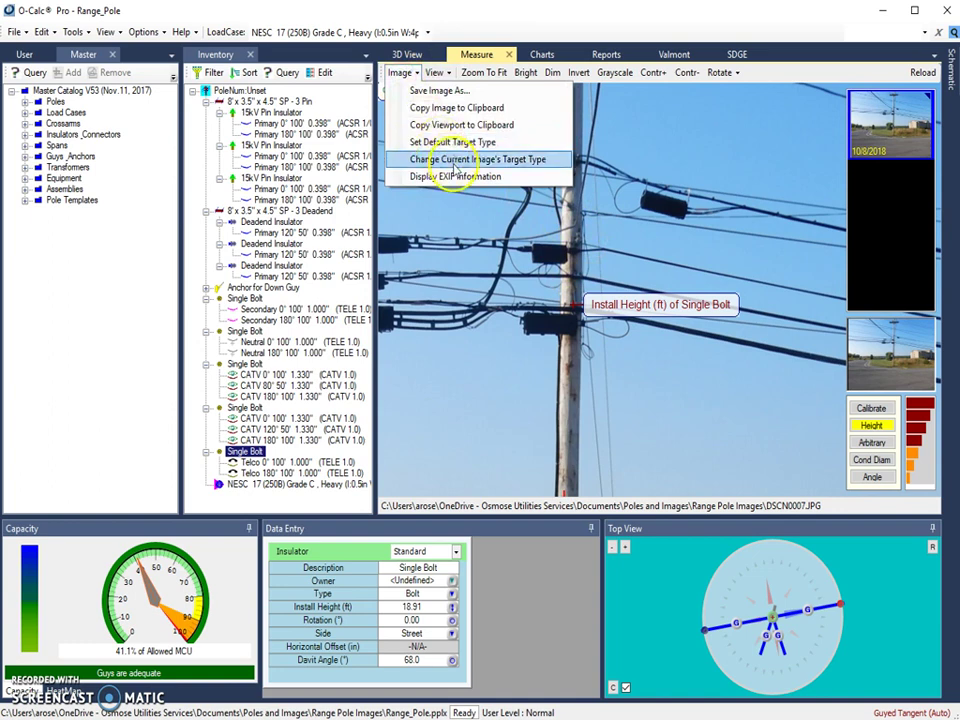
- Select White 13 Foot as the photo's target type, then pan the photo up toward the pole
{"action": "left_click", "coordinate": [483, 170]}
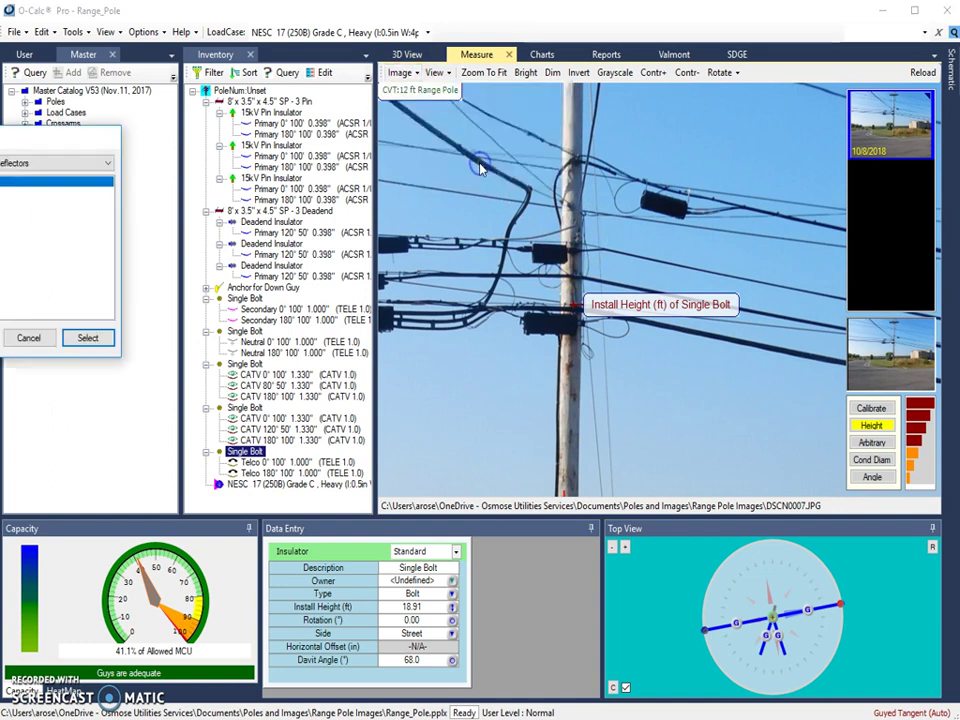
{"action": "left_click_drag", "start_coordinate": [190, 192], "coordinate": [375, 244]}
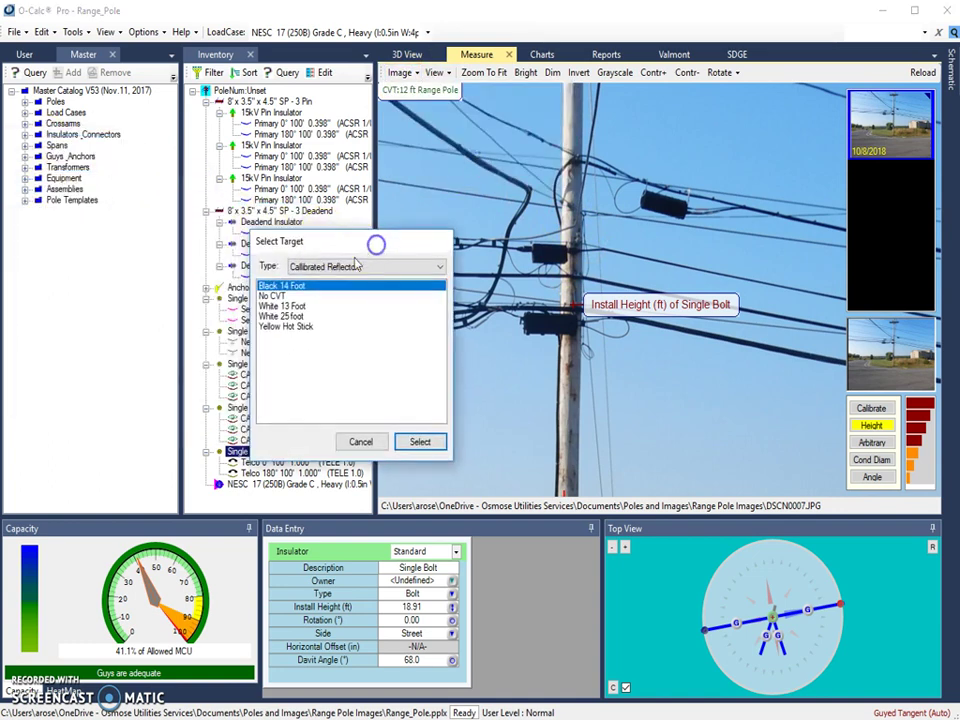
{"action": "left_click", "coordinate": [284, 306]}
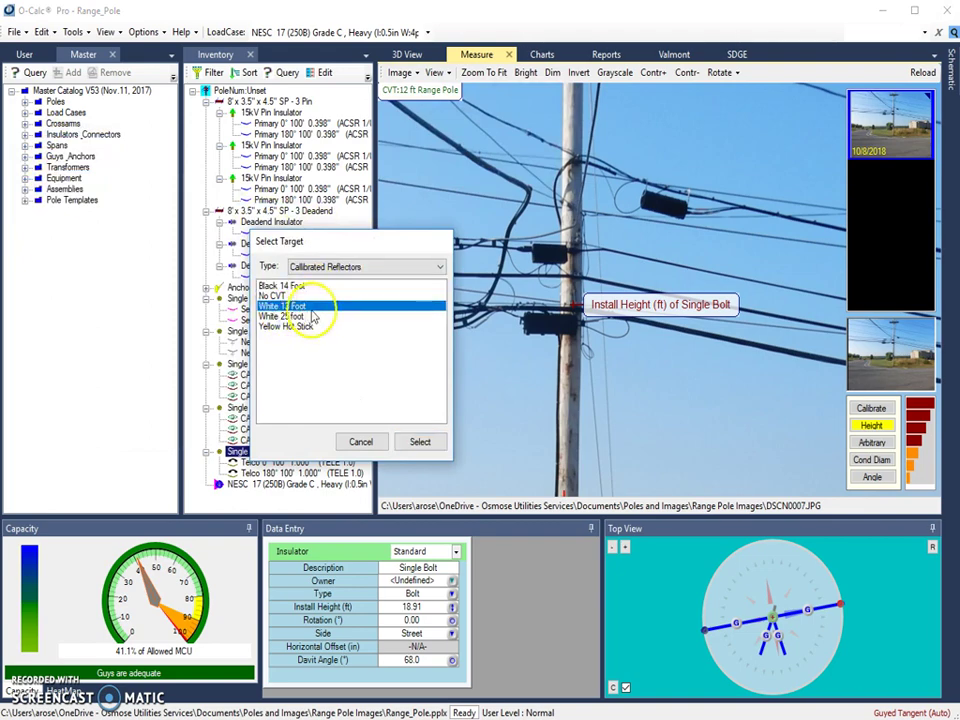
{"action": "left_click", "coordinate": [420, 443]}
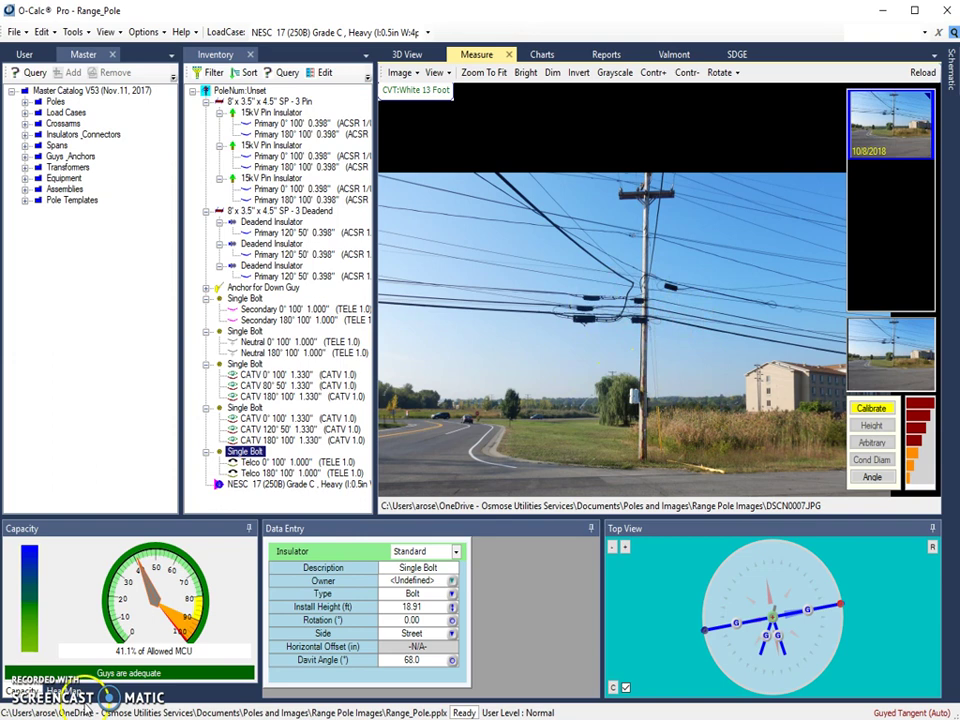
{"action": "left_click_drag", "start_coordinate": [649, 381], "coordinate": [635, 318]}
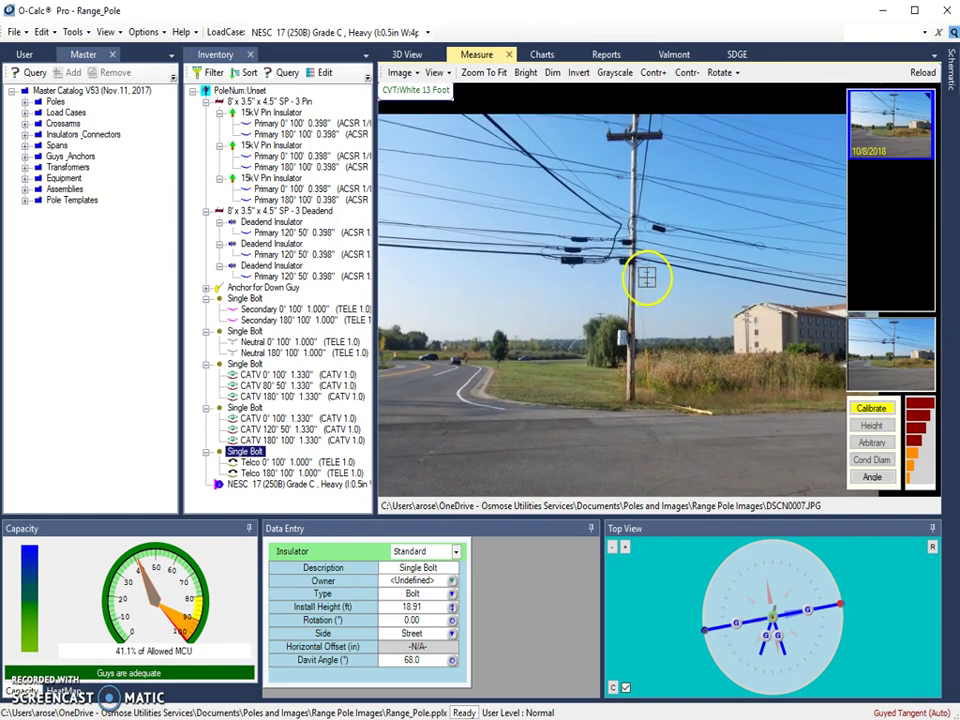